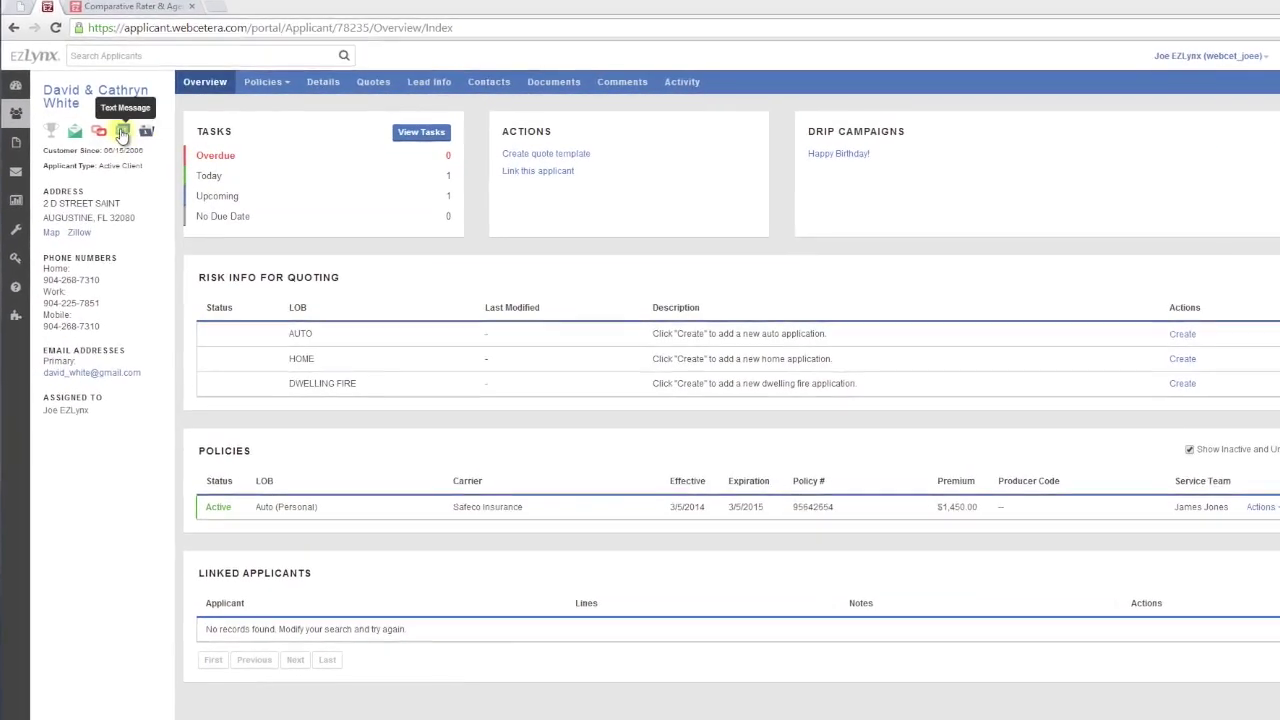
Text the client's mobile number asking whether the new ID cards for his Lexus arrived
left_click(122, 133)
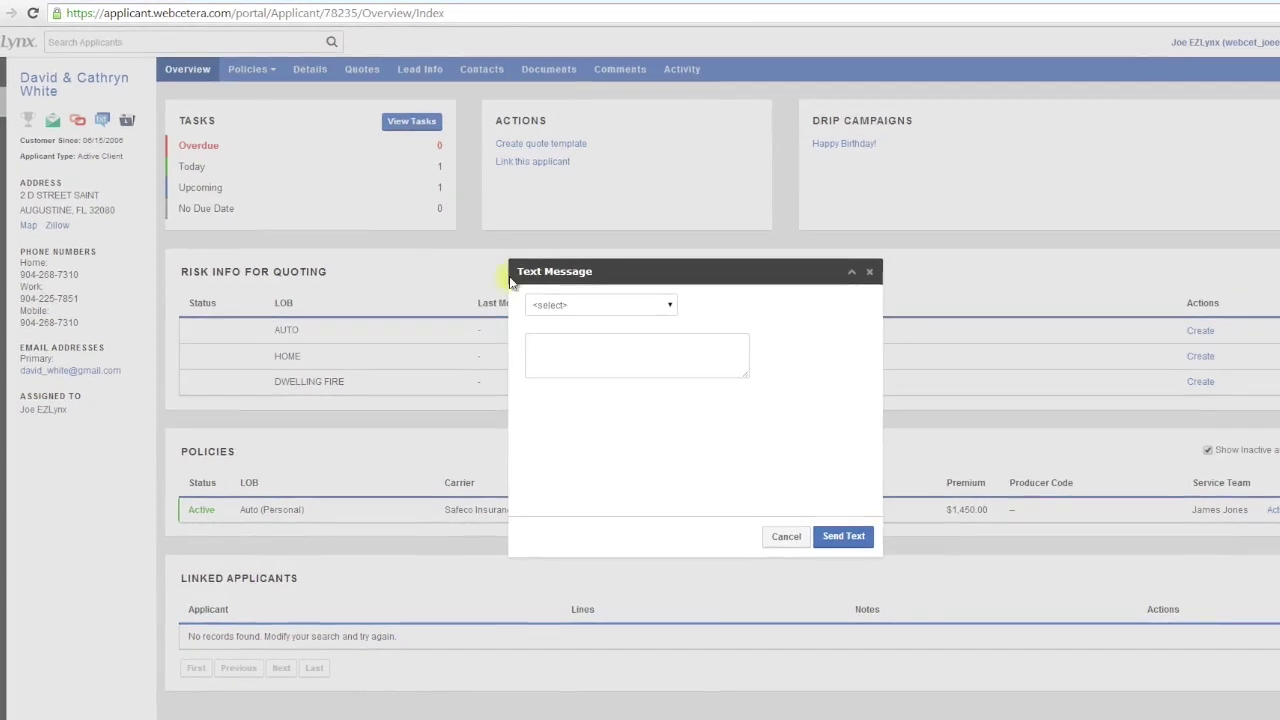
left_click(560, 305)
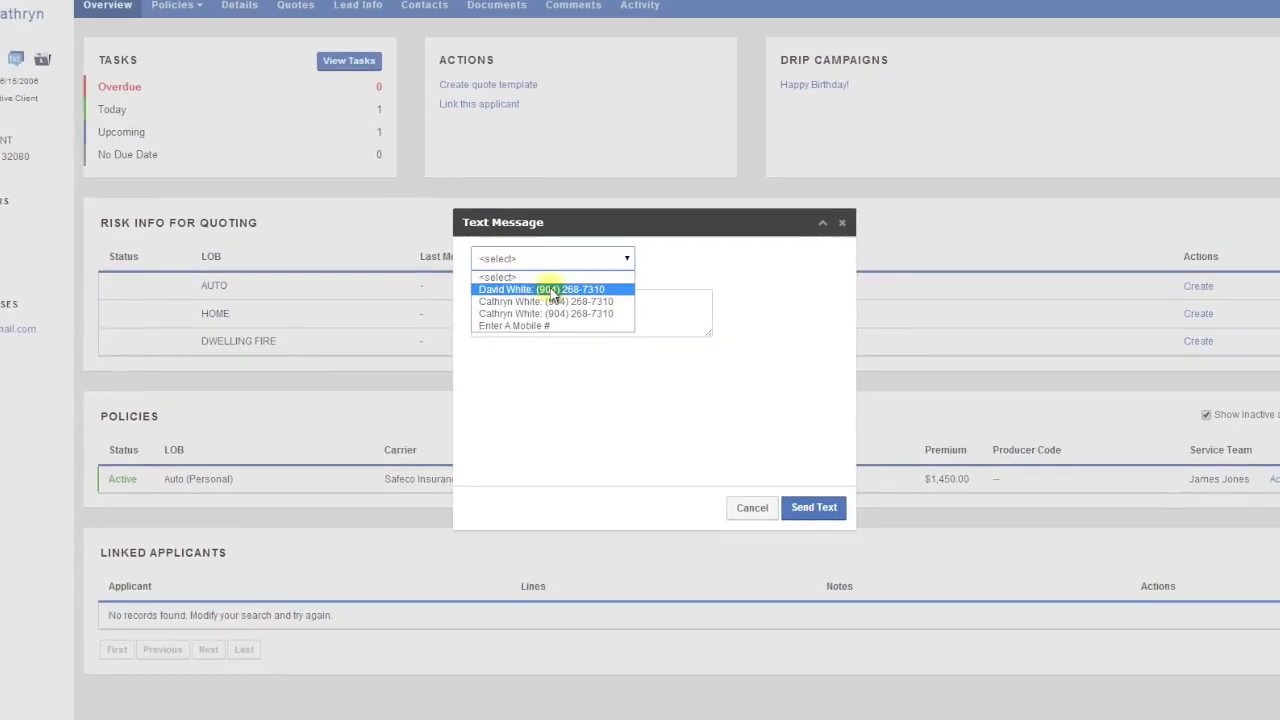
left_click(551, 290)
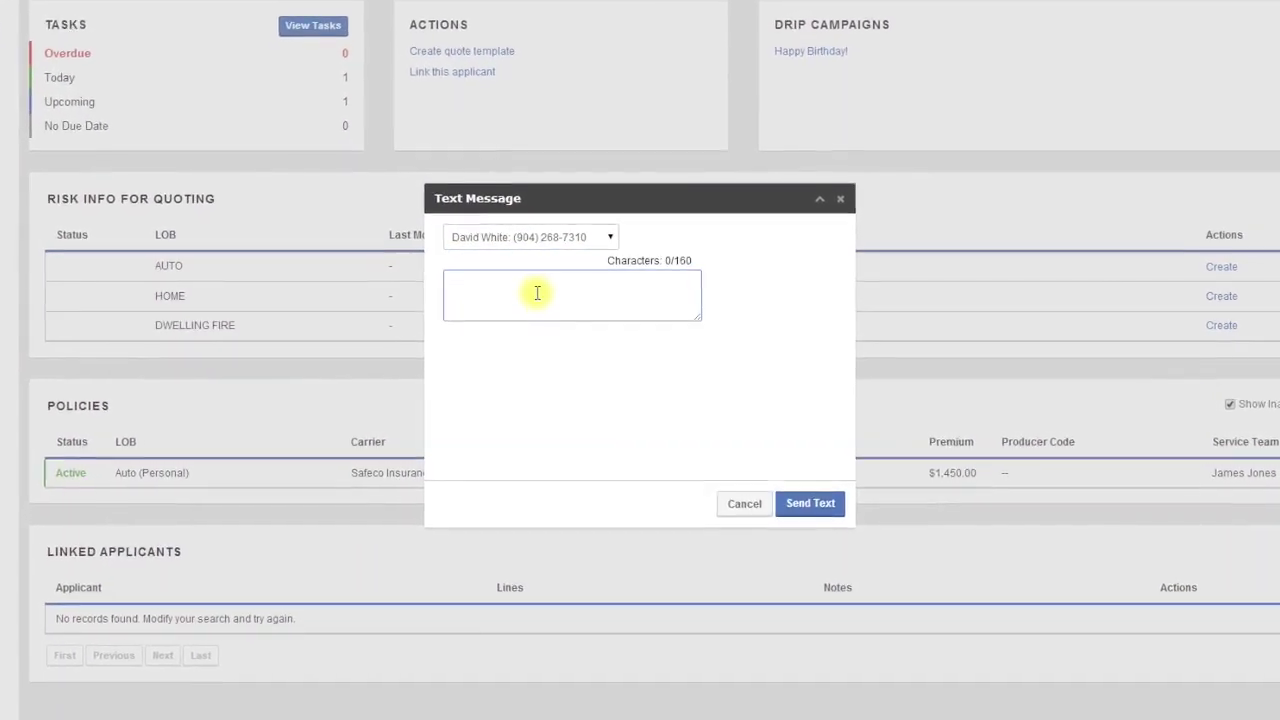
left_click(537, 293)
type("Hey David, it's Joe EZLynx. I just wanted to make sure you received the new ID Cards for your Lexus!")
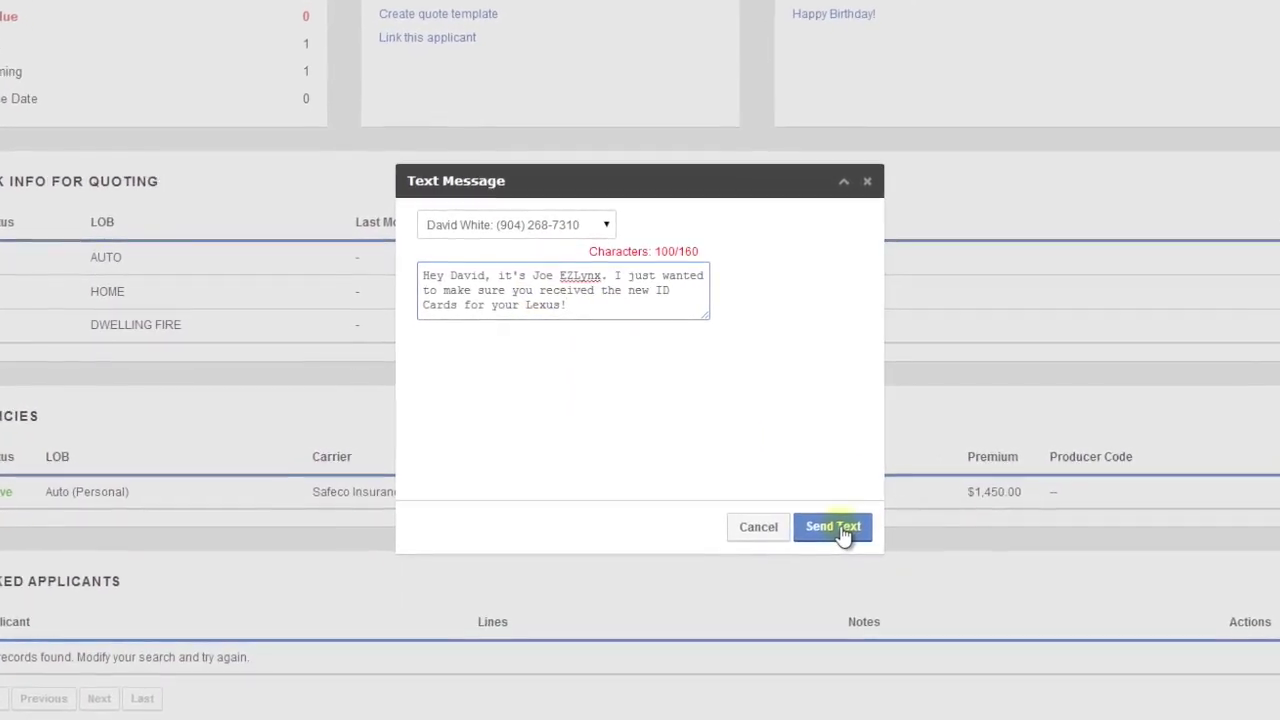
left_click(846, 535)
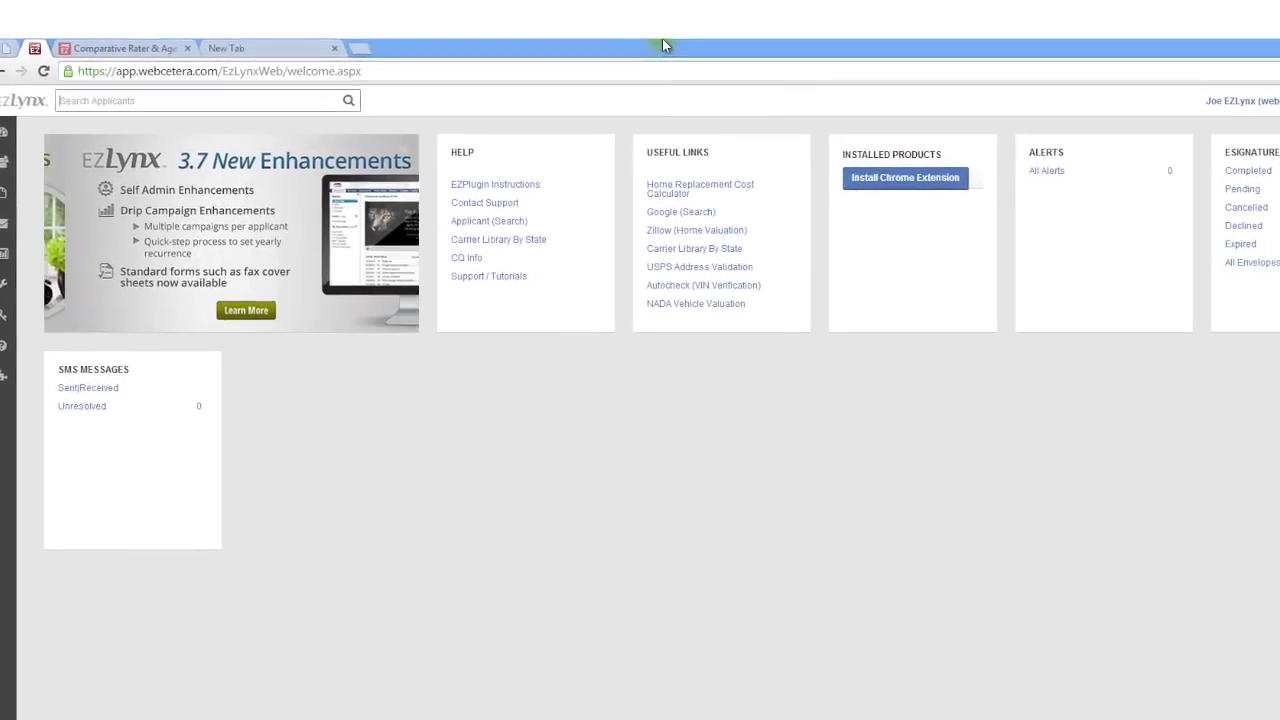
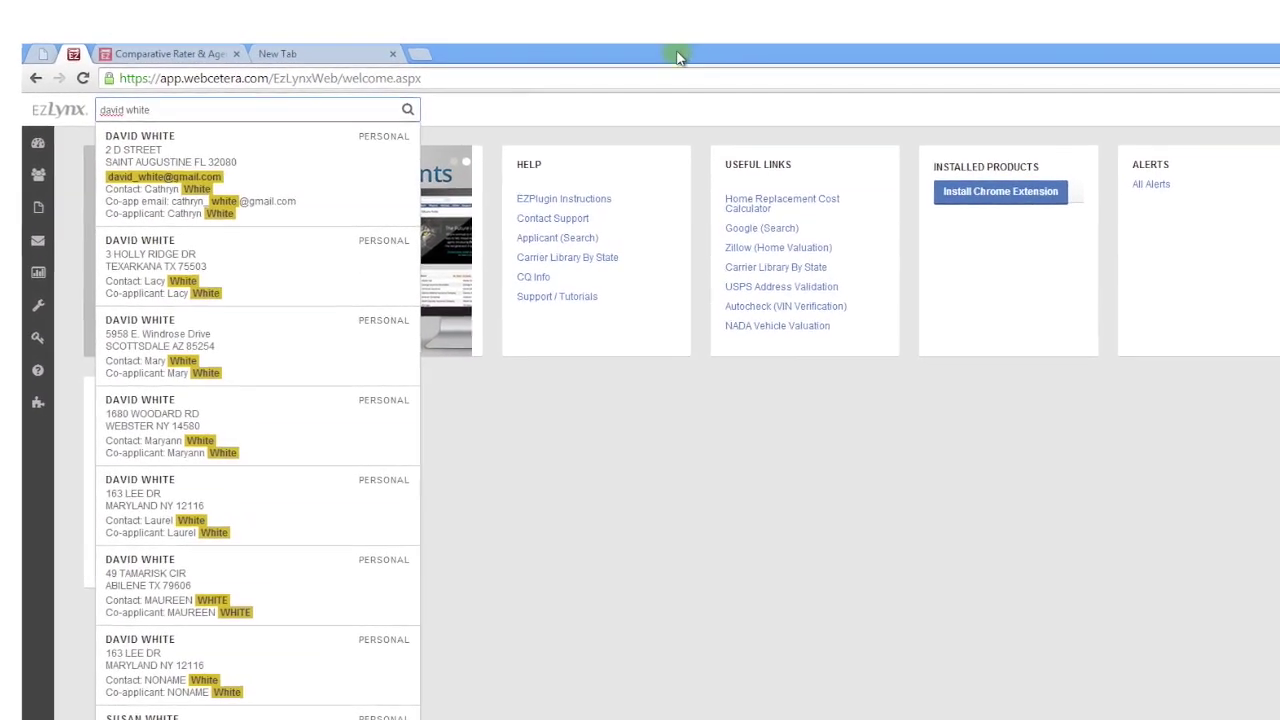
Search Applicants for the client by name and open the first matching record's Overview
left_click(255, 172)
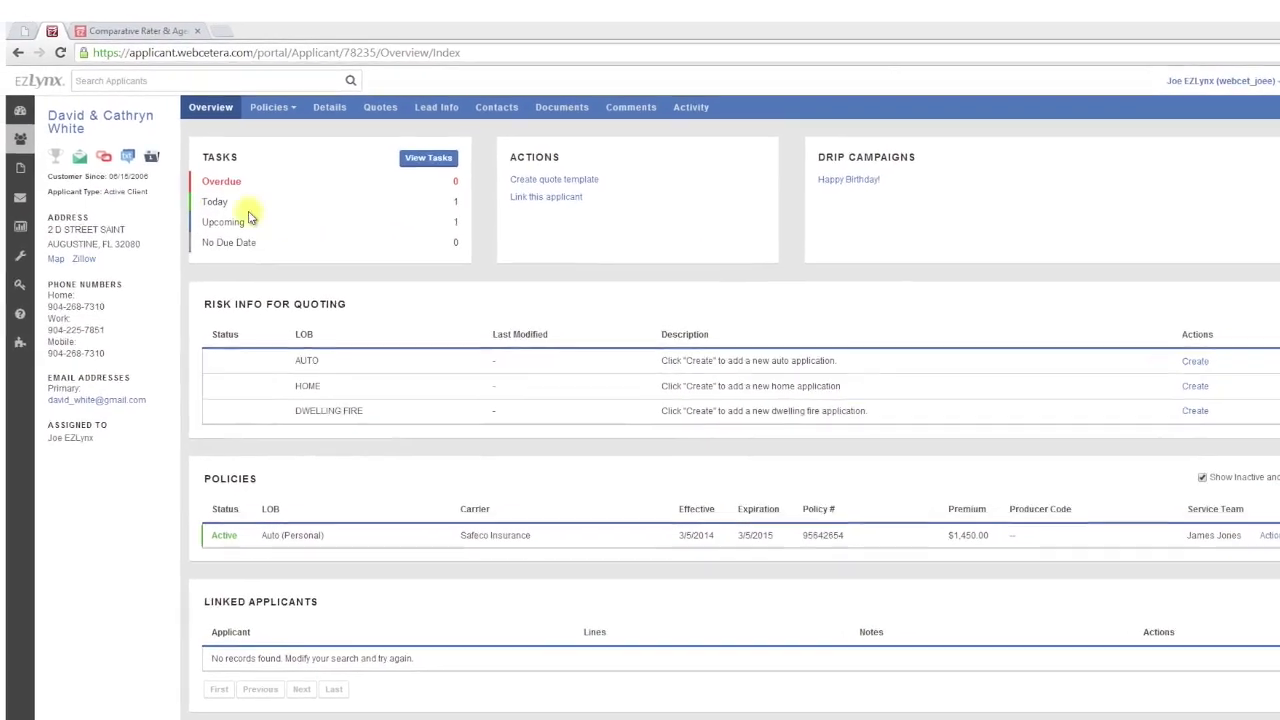
mouse_move(57, 122)
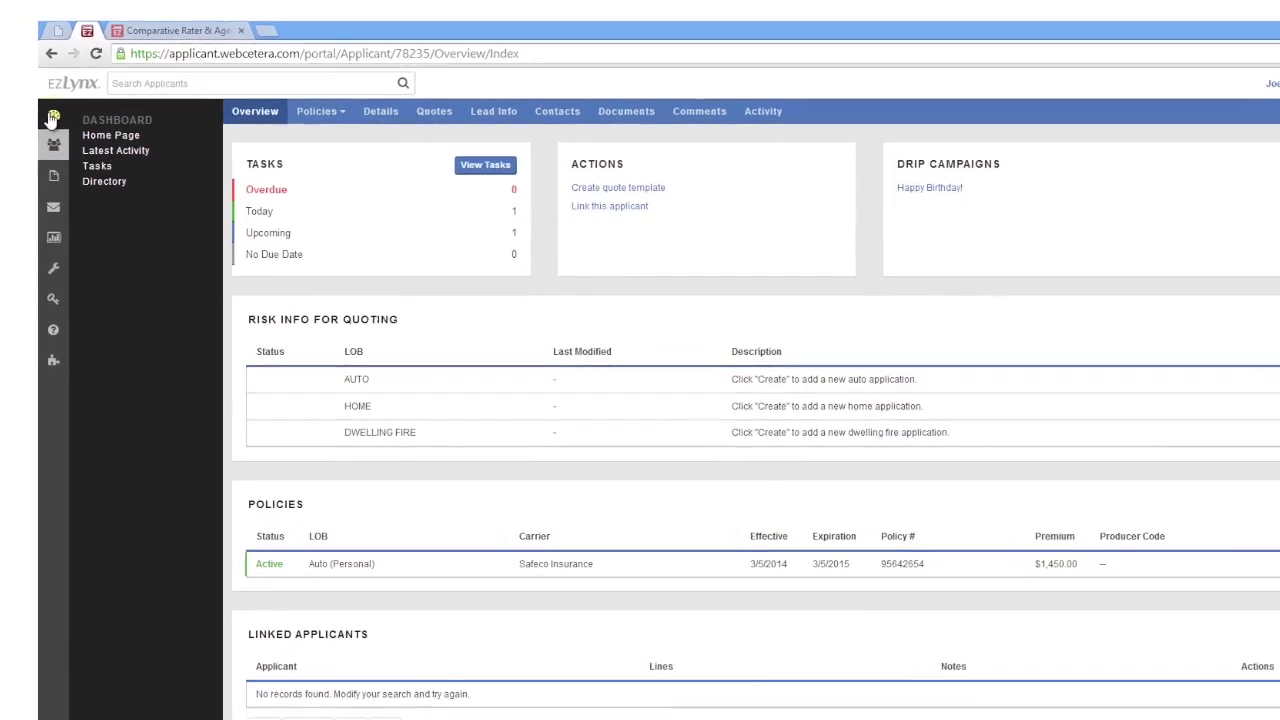
mouse_move(55, 145)
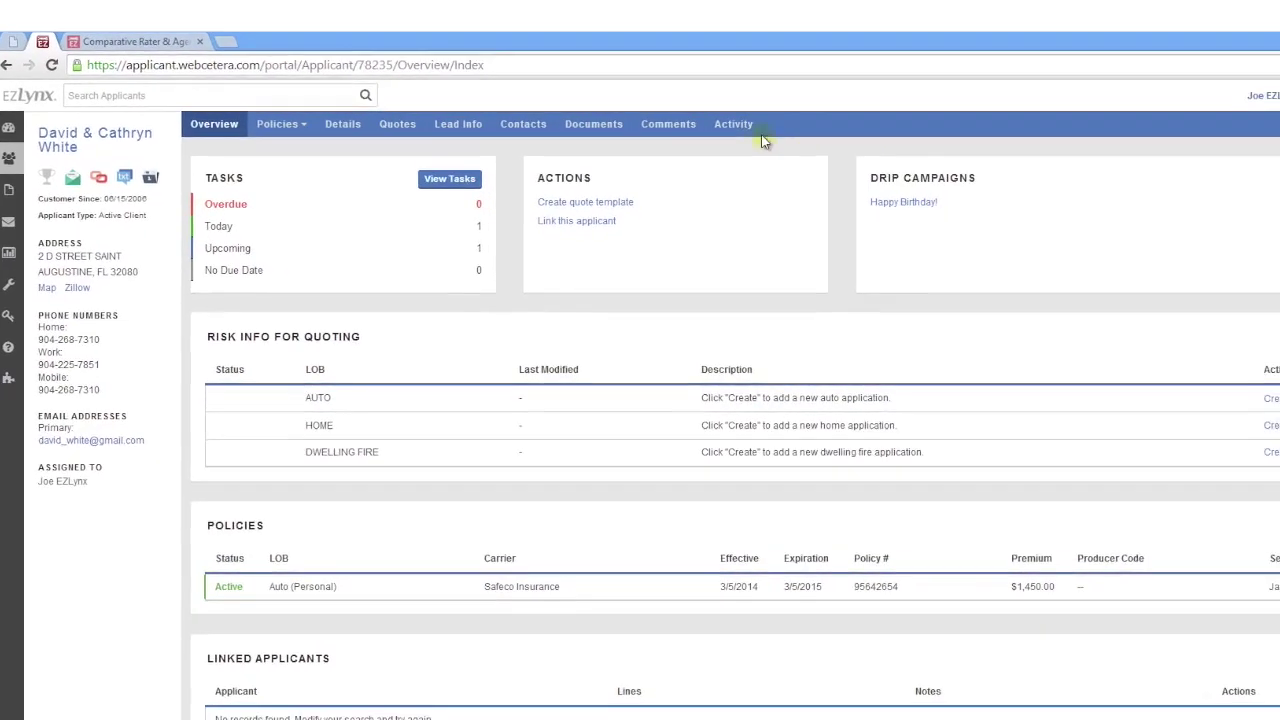
Show the client's Activity timeline with Show System Activities turned on
left_click(745, 128)
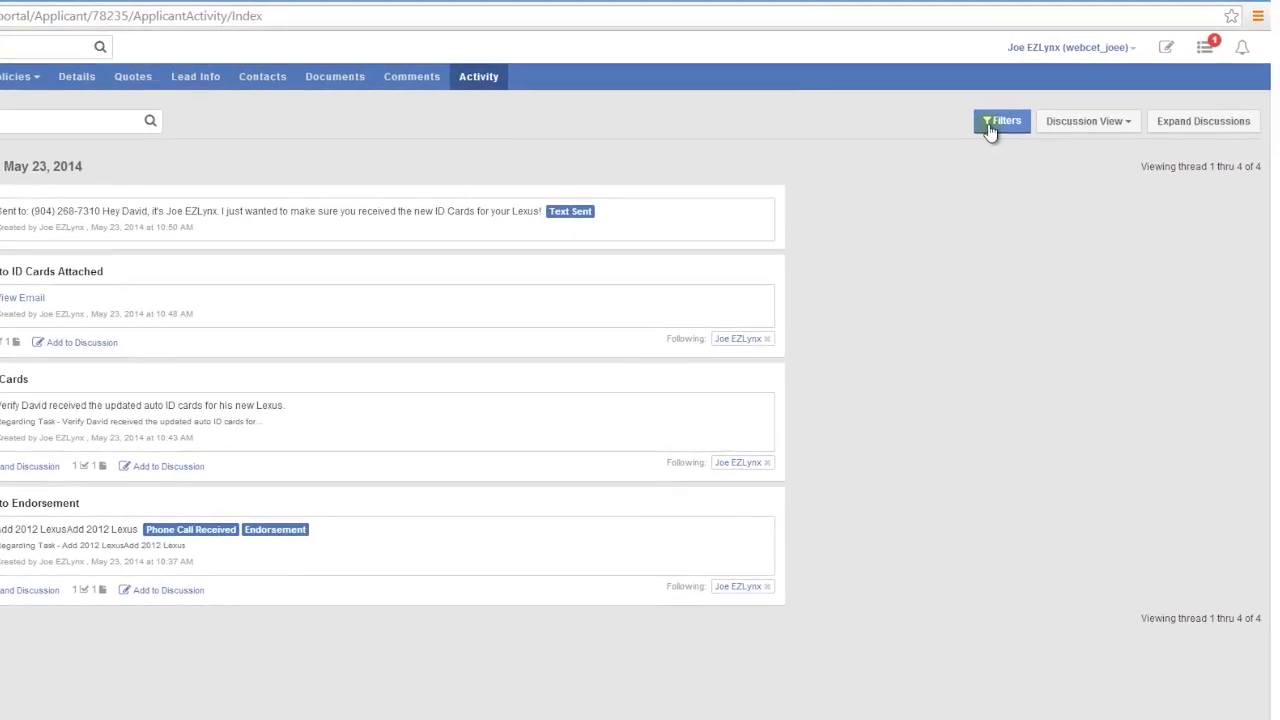
left_click(1001, 121)
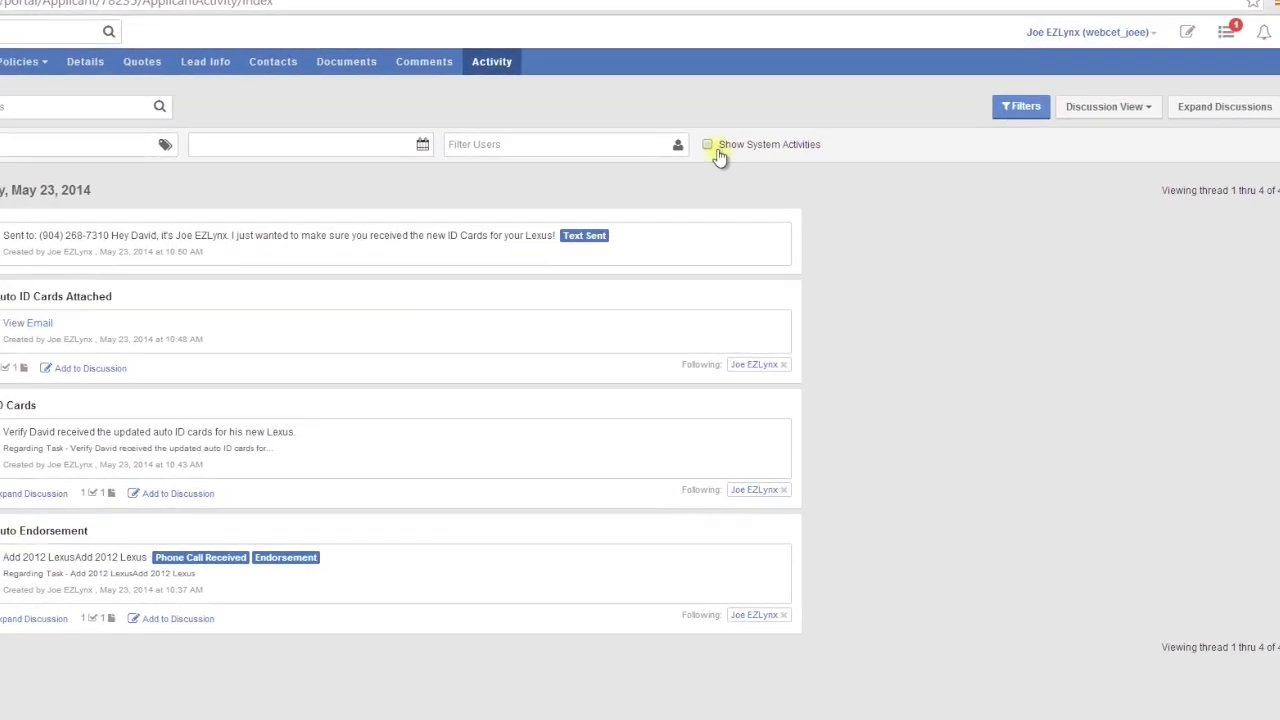
left_click(709, 147)
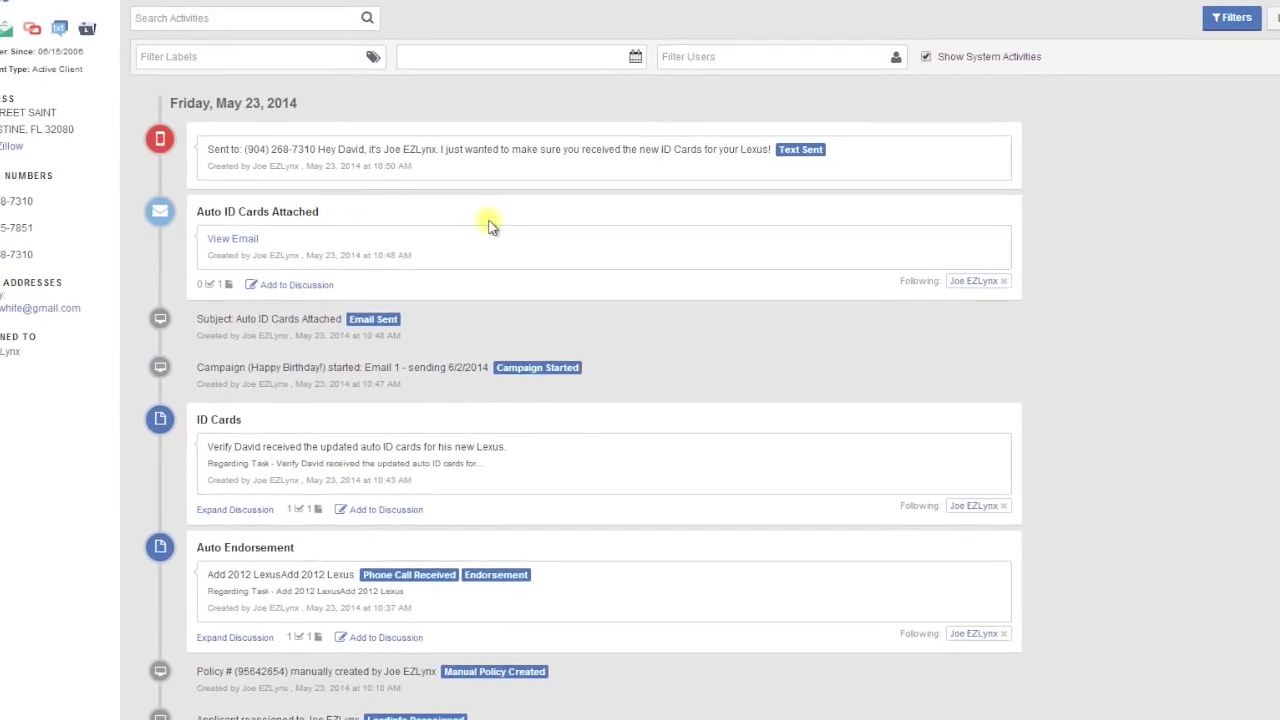
scroll(514, 210, "down", 1)
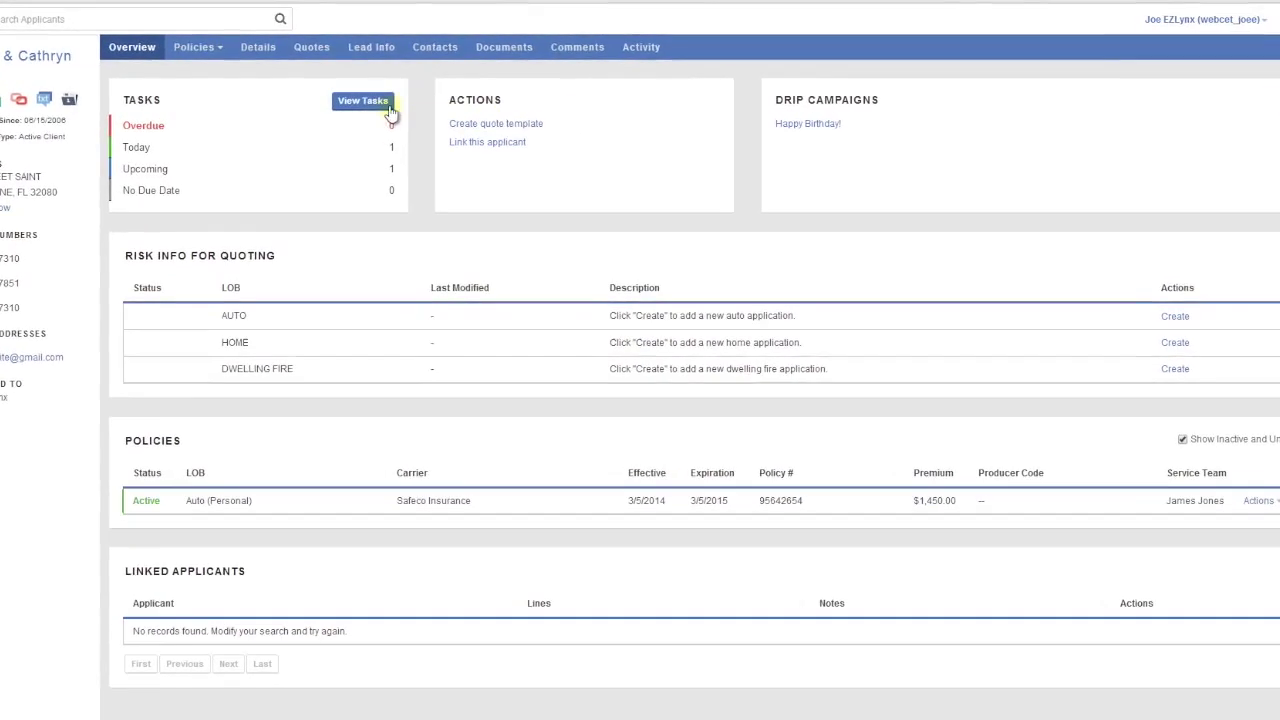
Open the task list, expand and collapse Upcoming, and switch the Task List to My Tasks
left_click(366, 104)
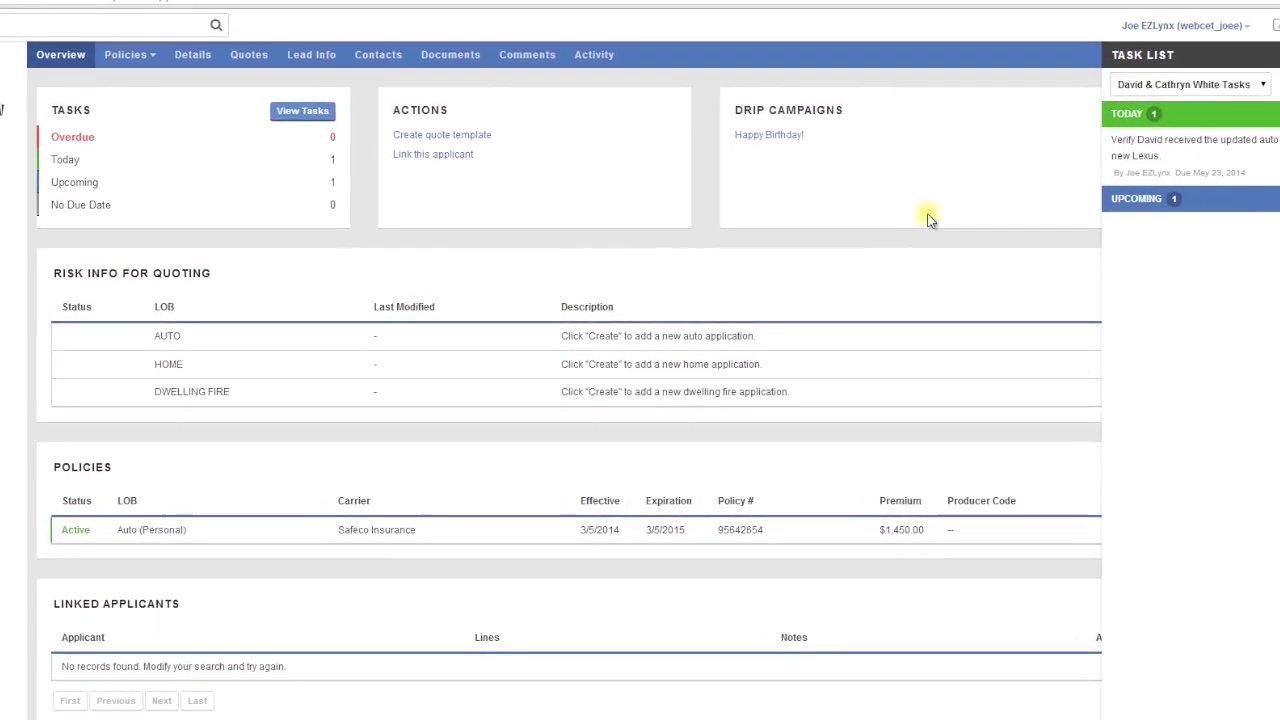
left_click(1100, 203)
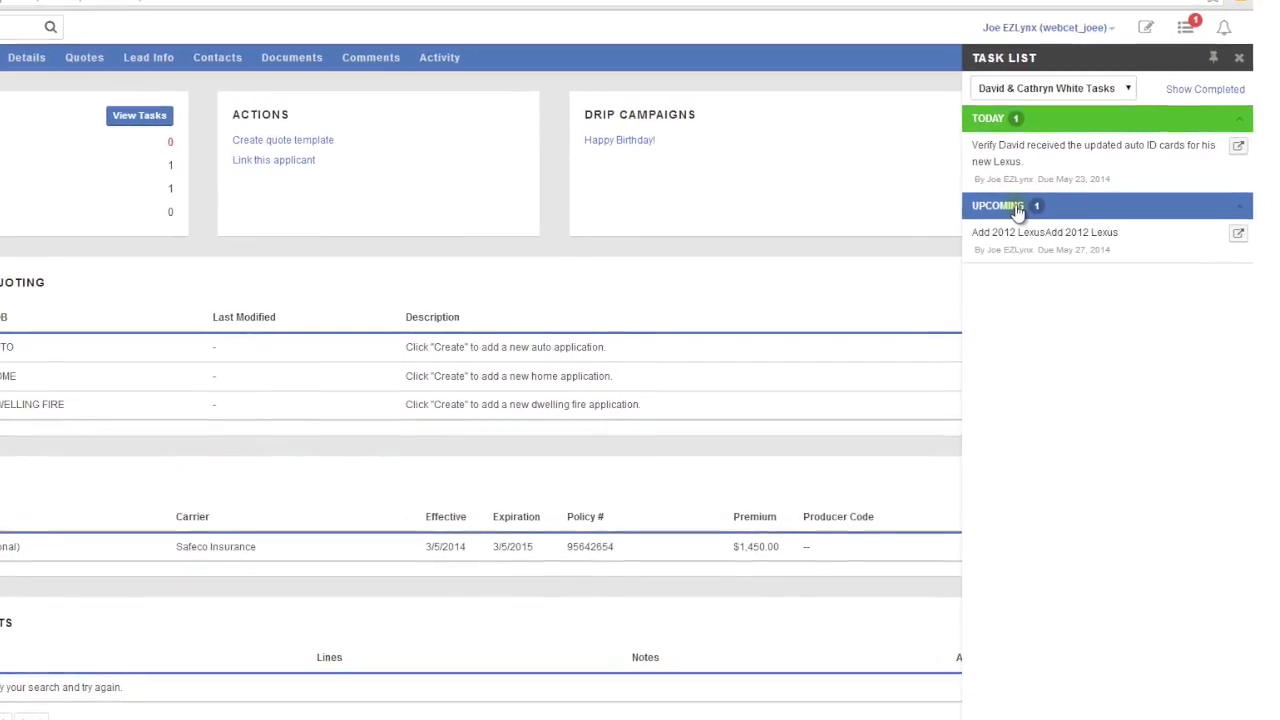
left_click(1016, 206)
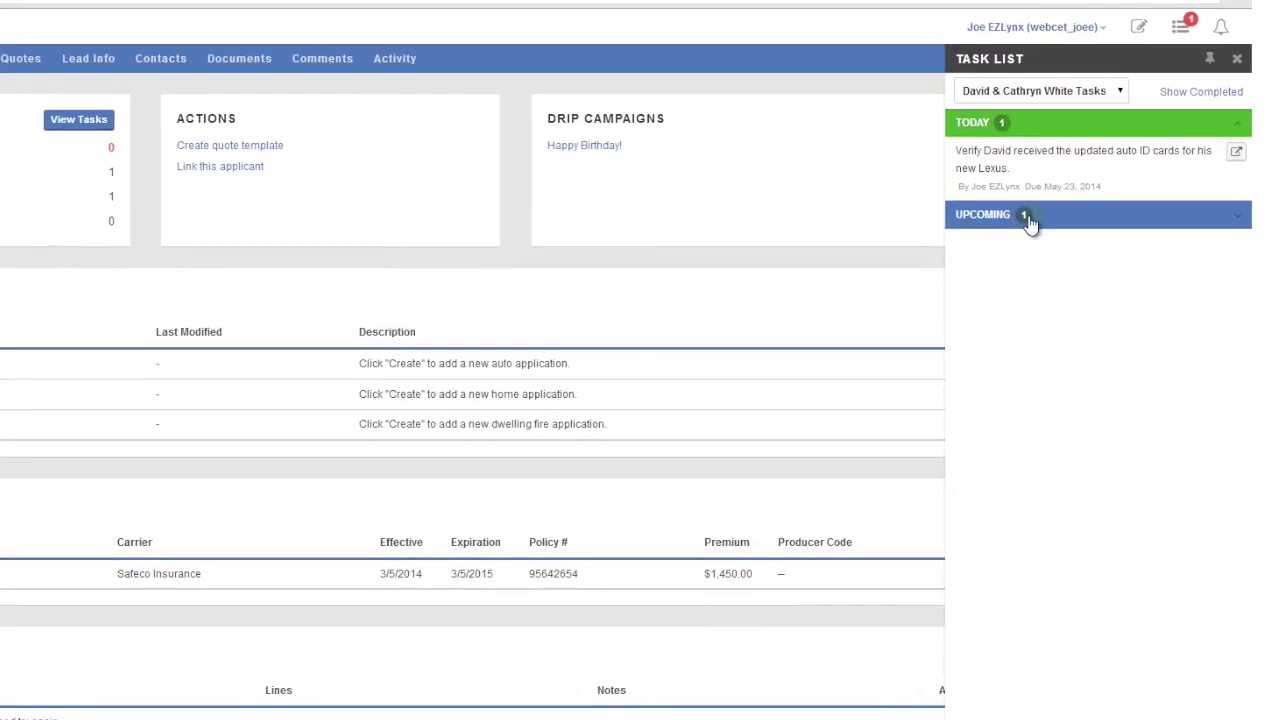
left_click(1072, 96)
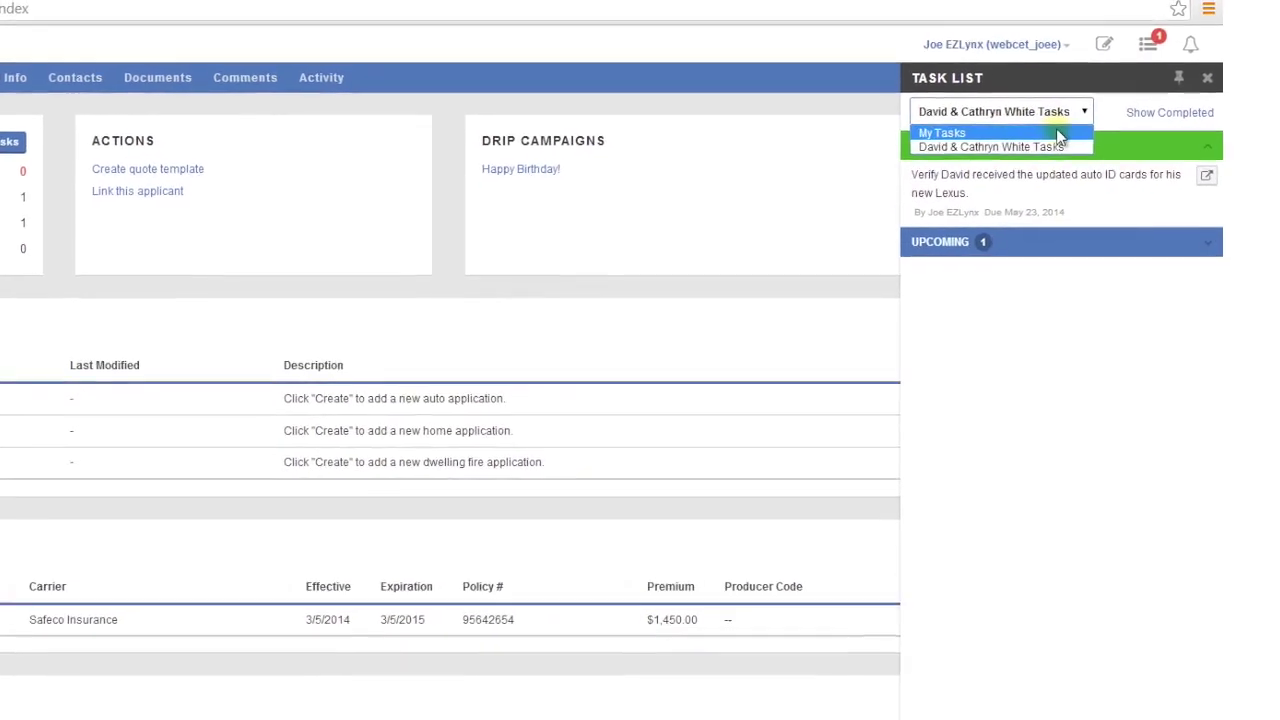
left_click(1090, 113)
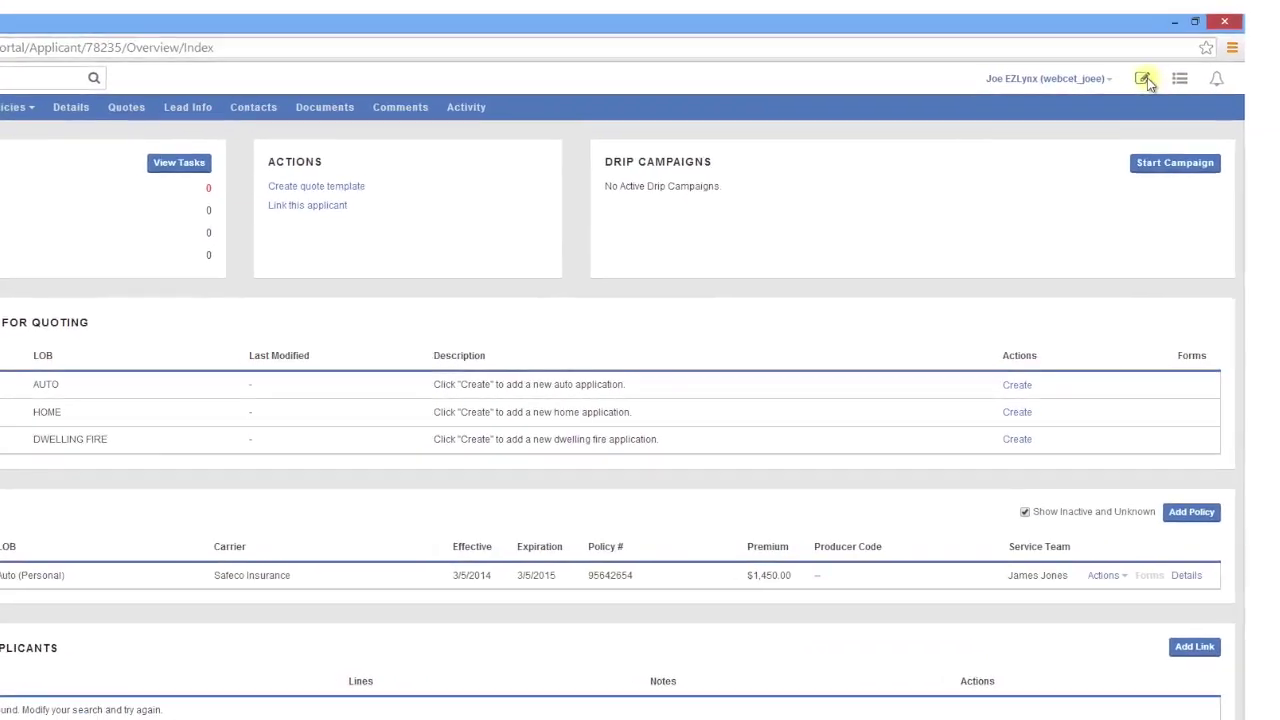
Add a new note titled 'Auto Endorsement' with the pasted endorsement details as its body
left_click(1143, 79)
left_click(1119, 165)
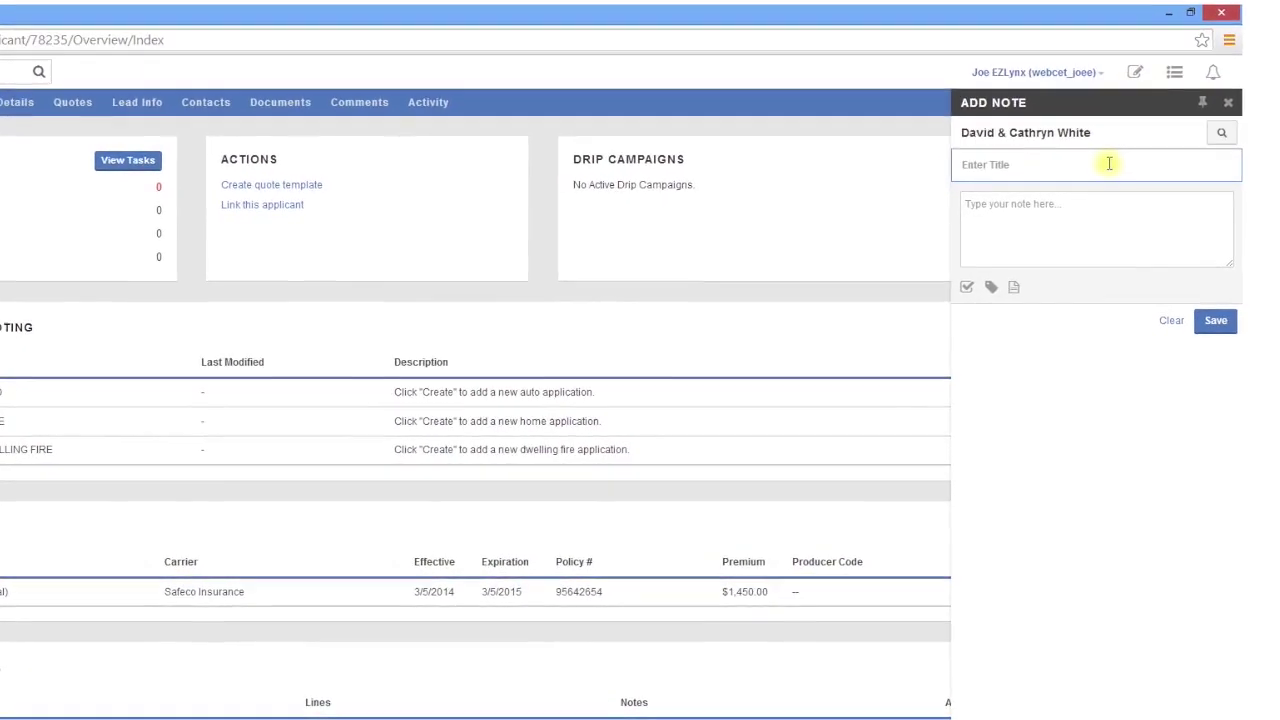
type("Auto Endor")
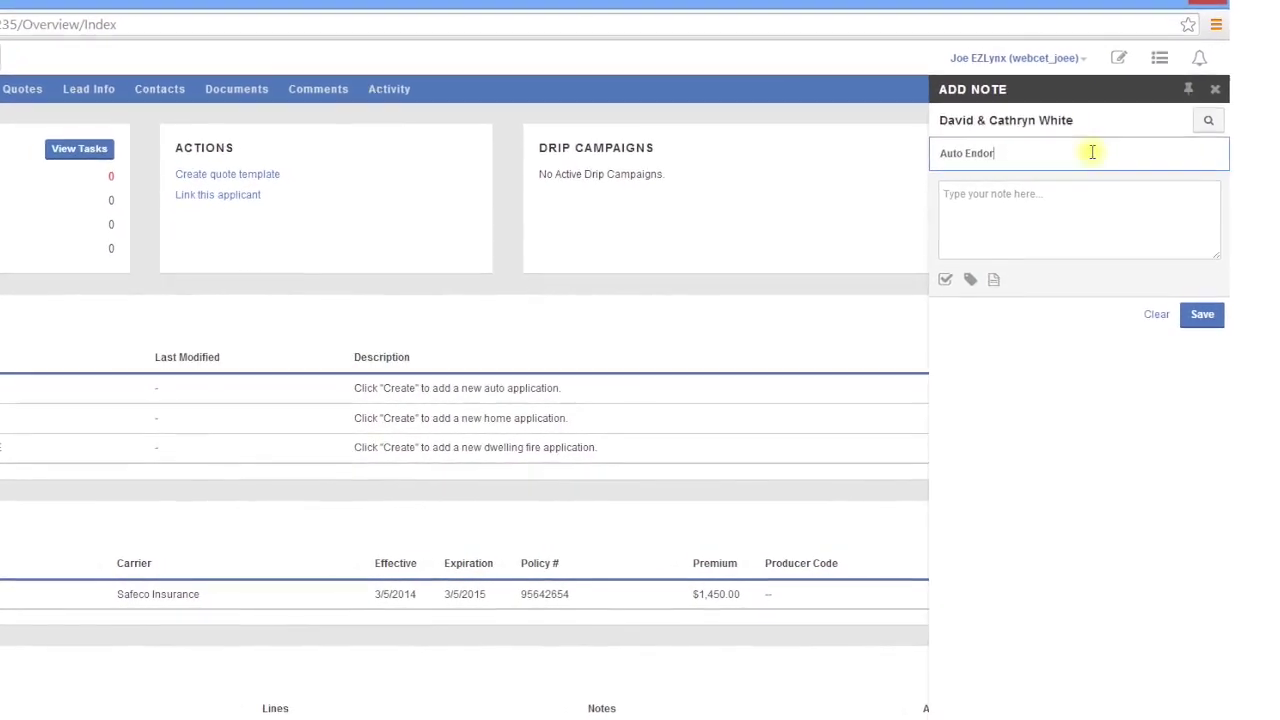
type("sment")
key("BackSpace")
key("BackSpace")
key("BackSpace")
key("BackSpace")
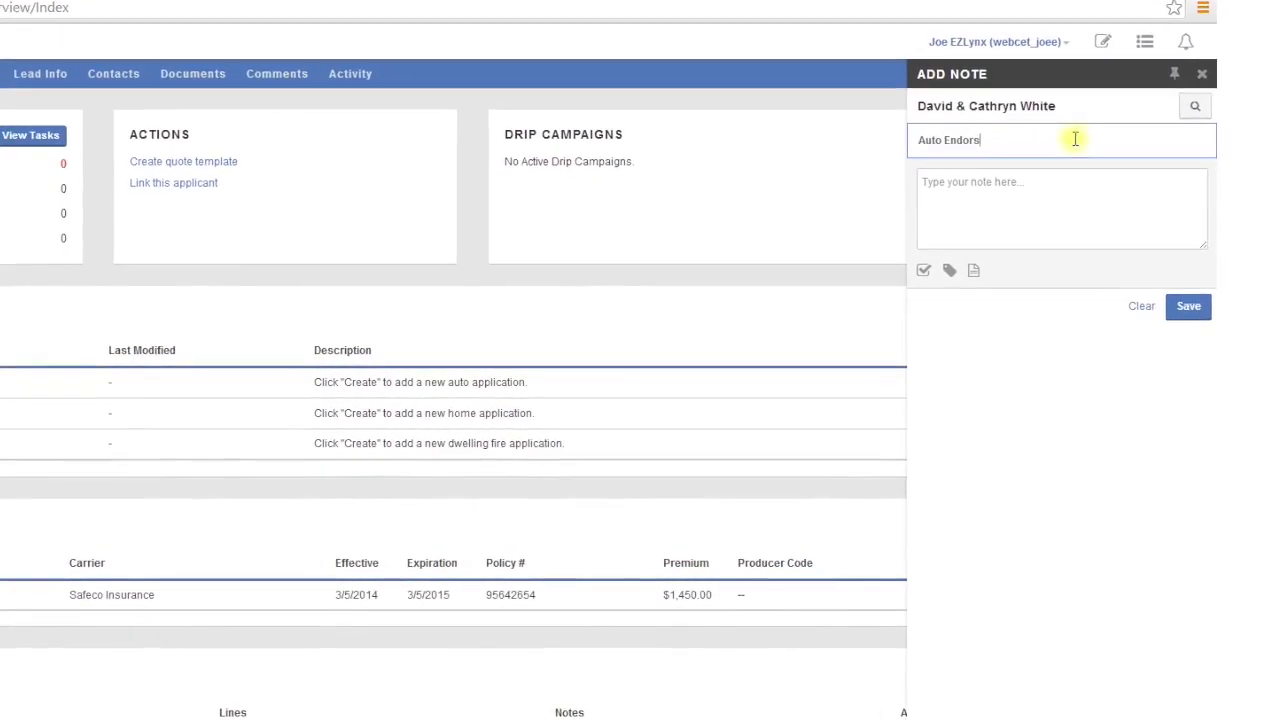
type("ement")
key("Tab")
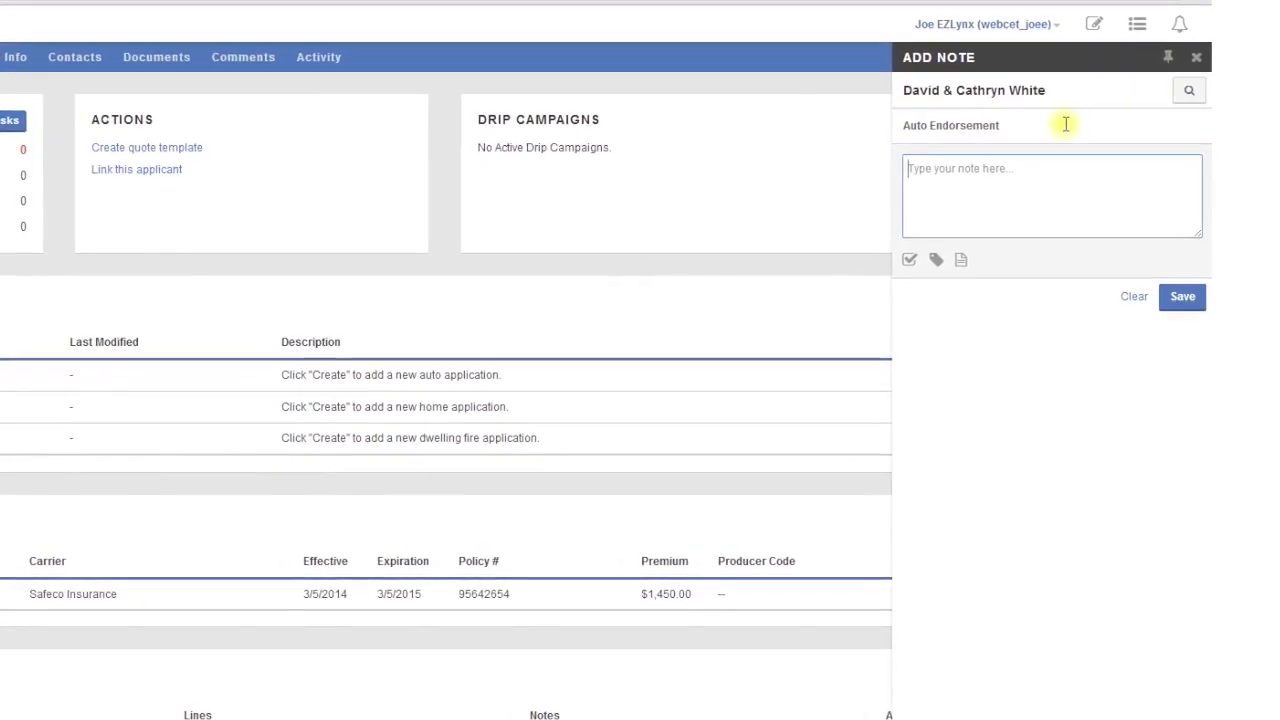
key("ctrl+v")
key("ctrl+v")
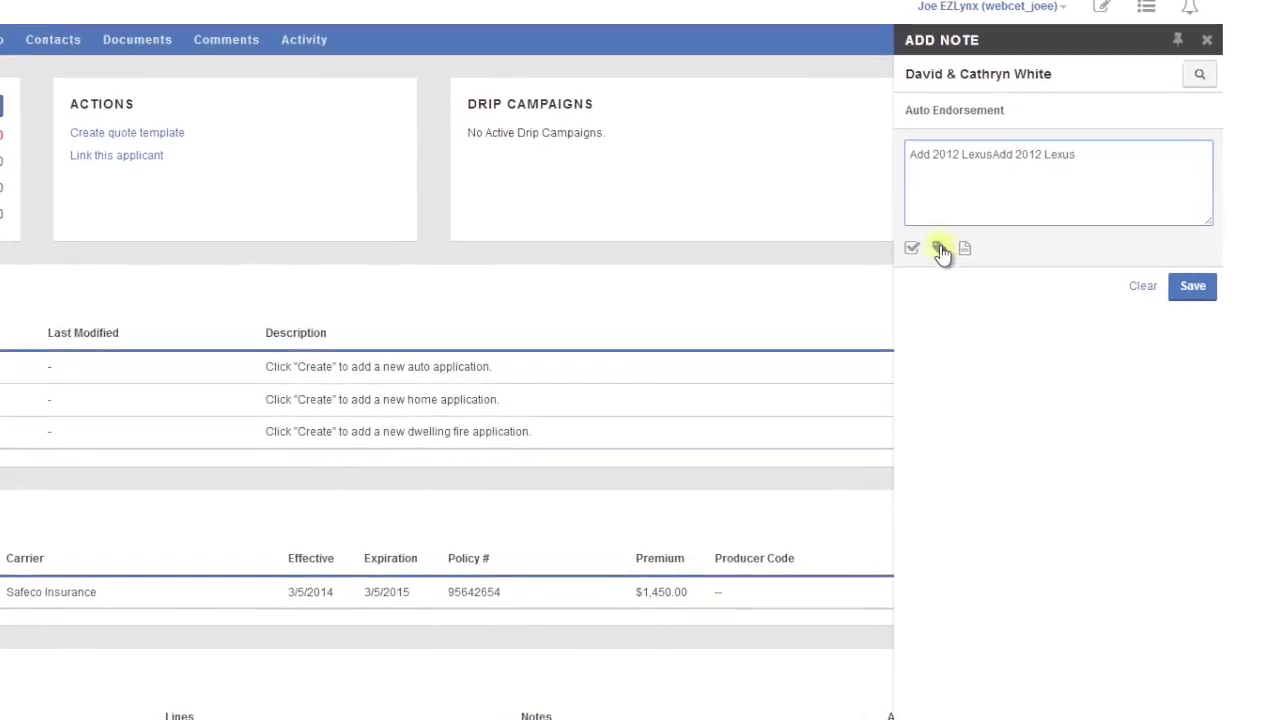
Label the note Phone Call Received and Endorsement
left_click(941, 249)
left_click(949, 302)
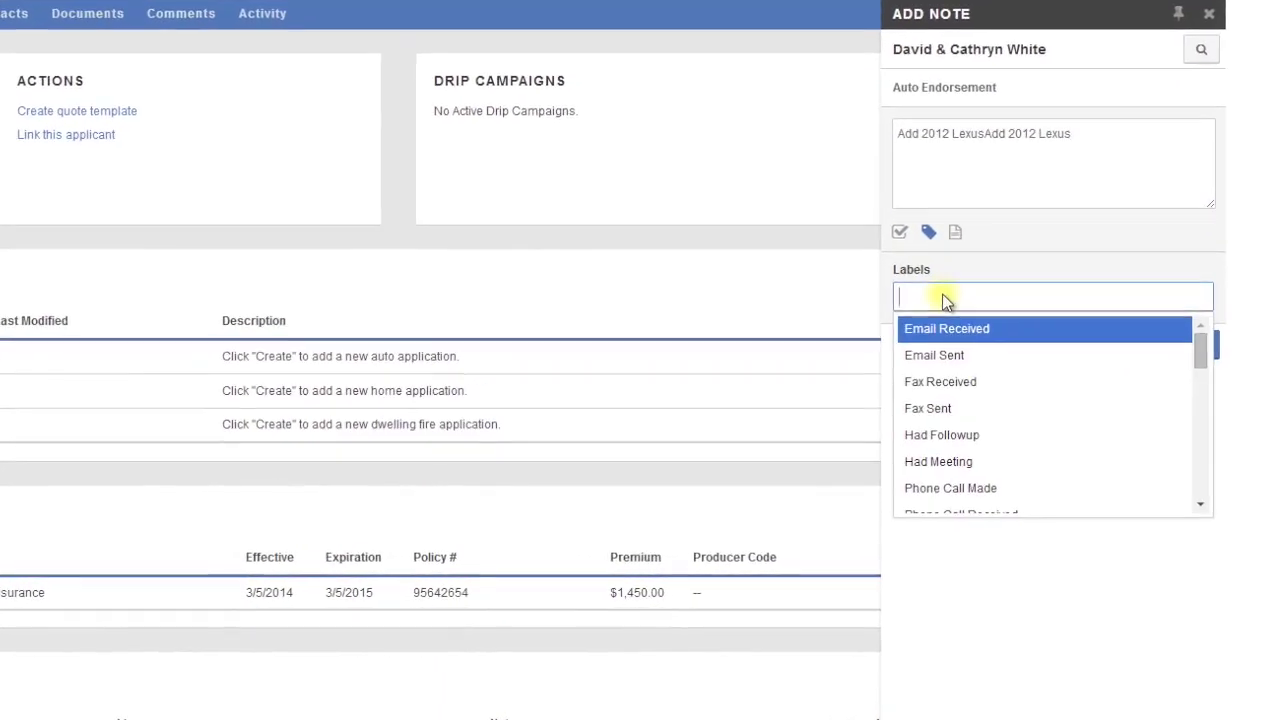
type("phon")
key("Down")
key("Return")
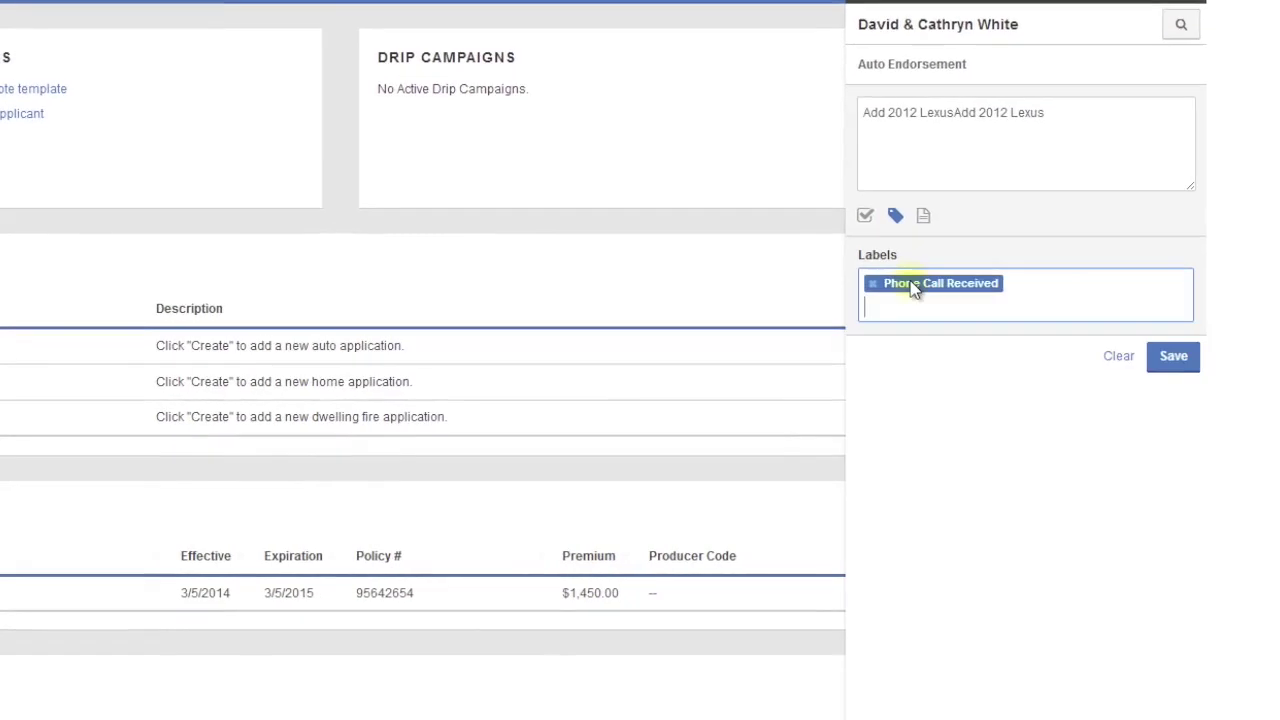
type("endor")
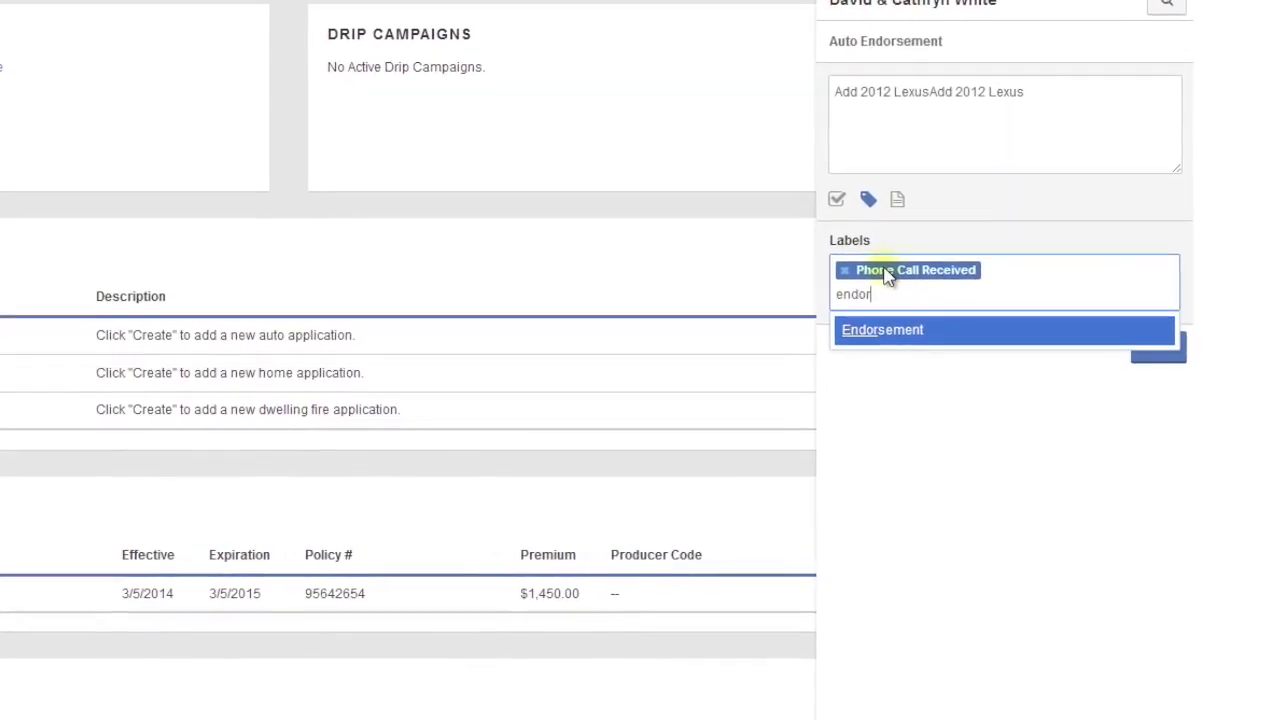
key("Return")
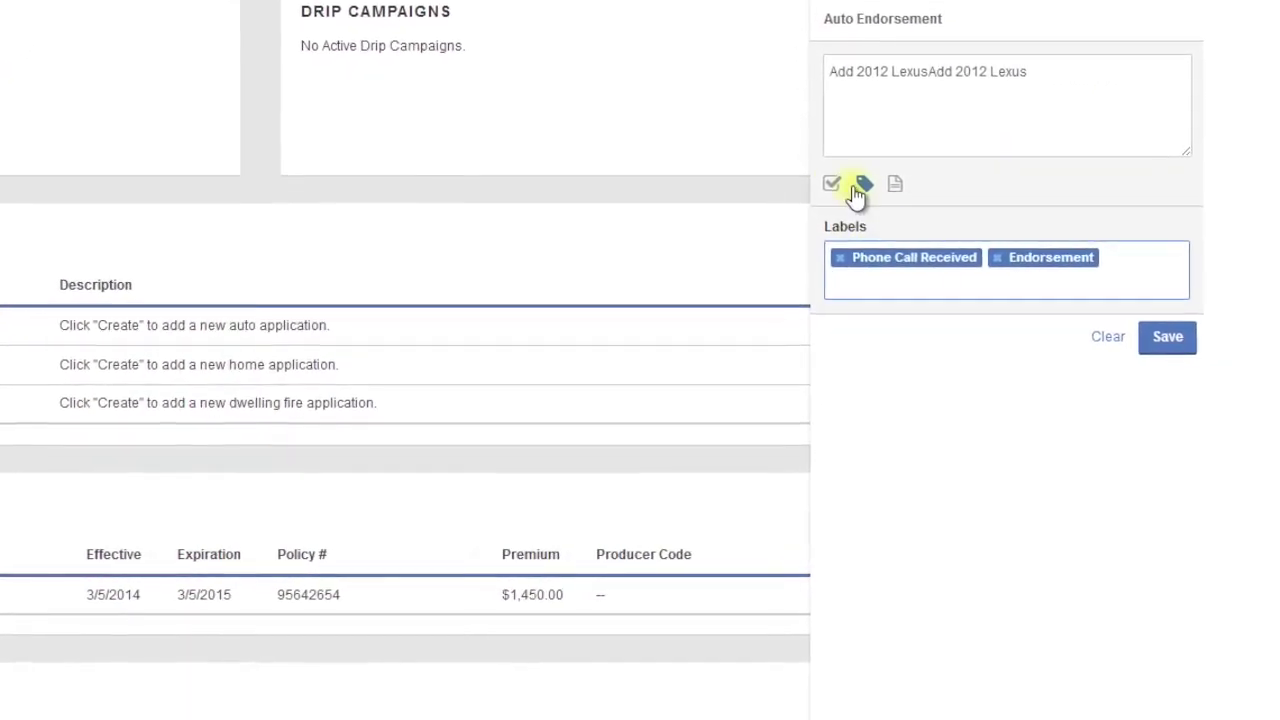
Make the note a task due 05/27/2014
left_click(832, 184)
left_click(896, 372)
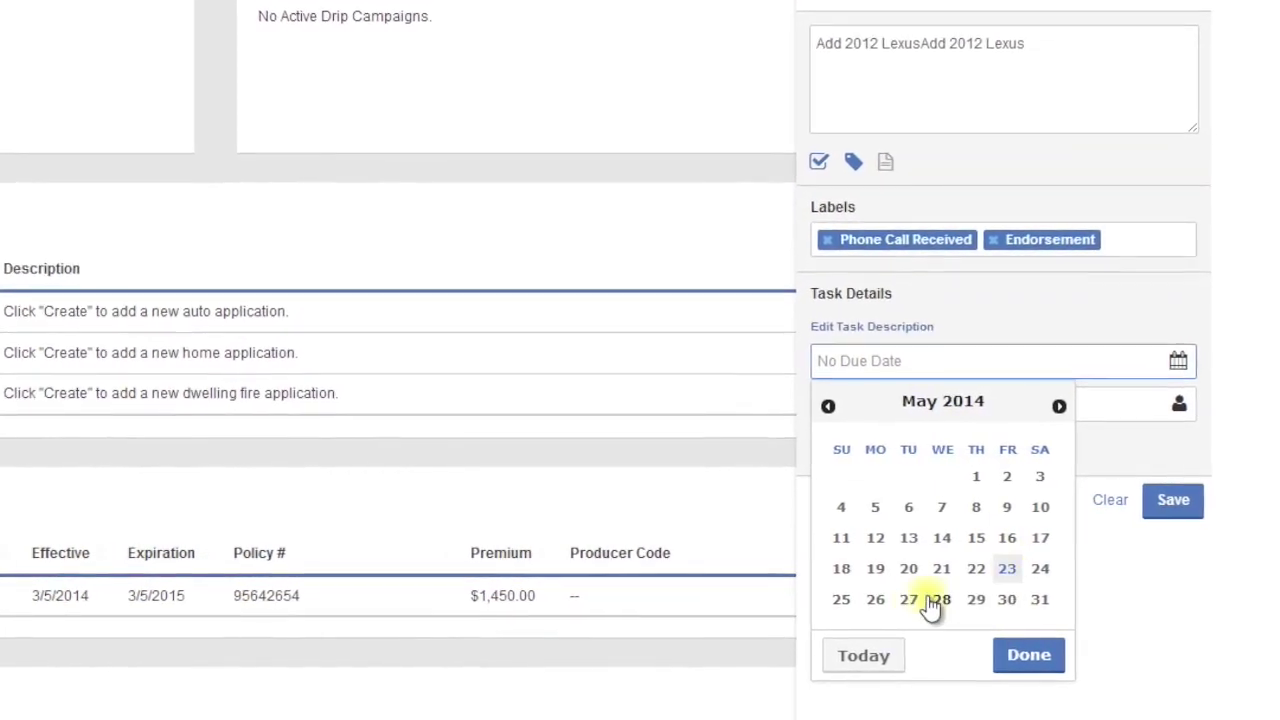
left_click(908, 600)
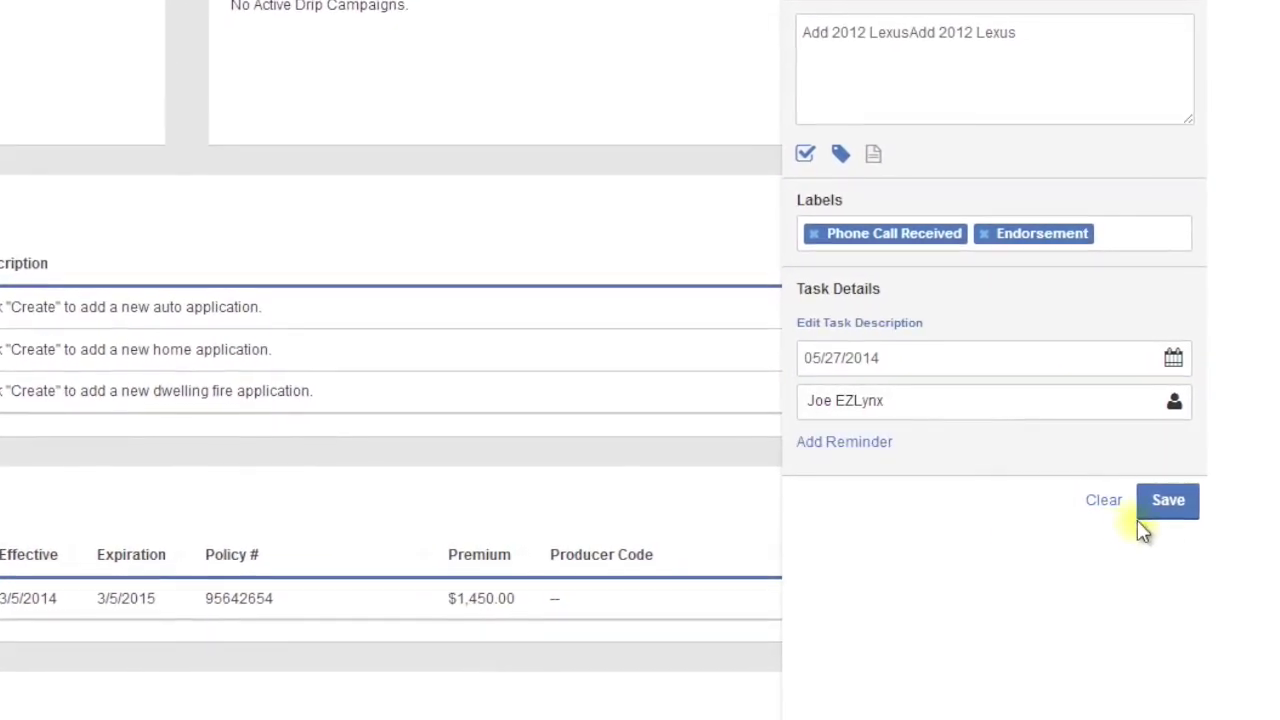